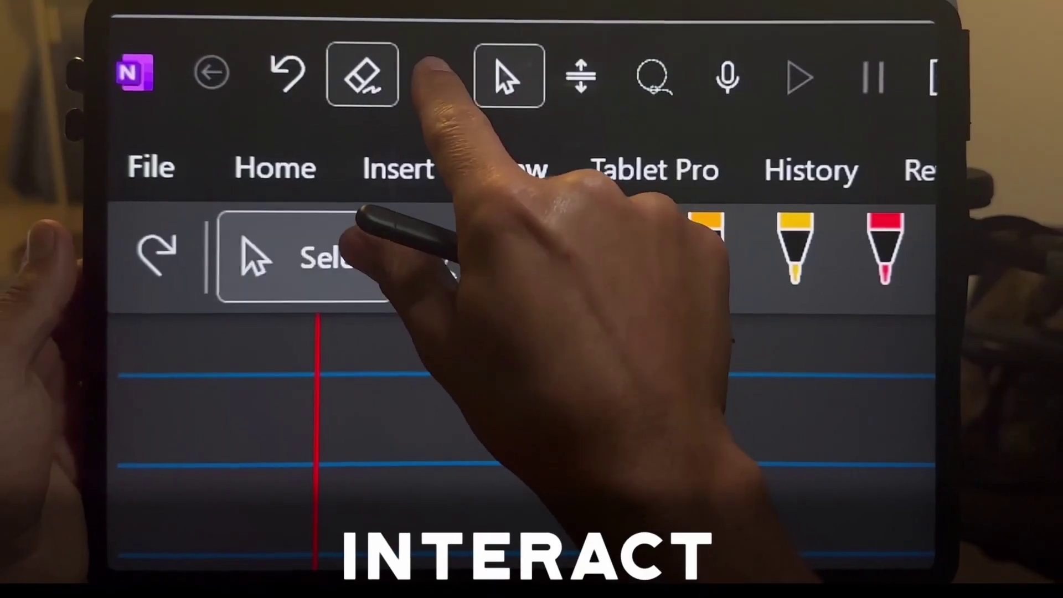
Draw a freehand arrow with the red pen on the OneNote page, pointing toward the side panel
click(436, 74)
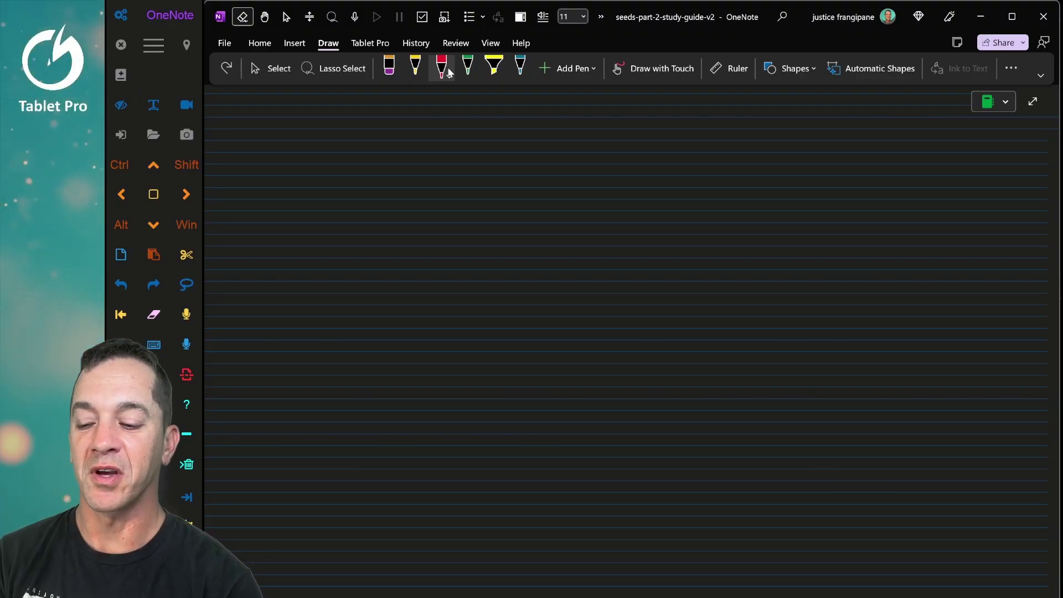
mouse_move(415, 191)
mouse_down()
mouse_move(244, 264)
mouse_move(277, 283)
mouse_up()
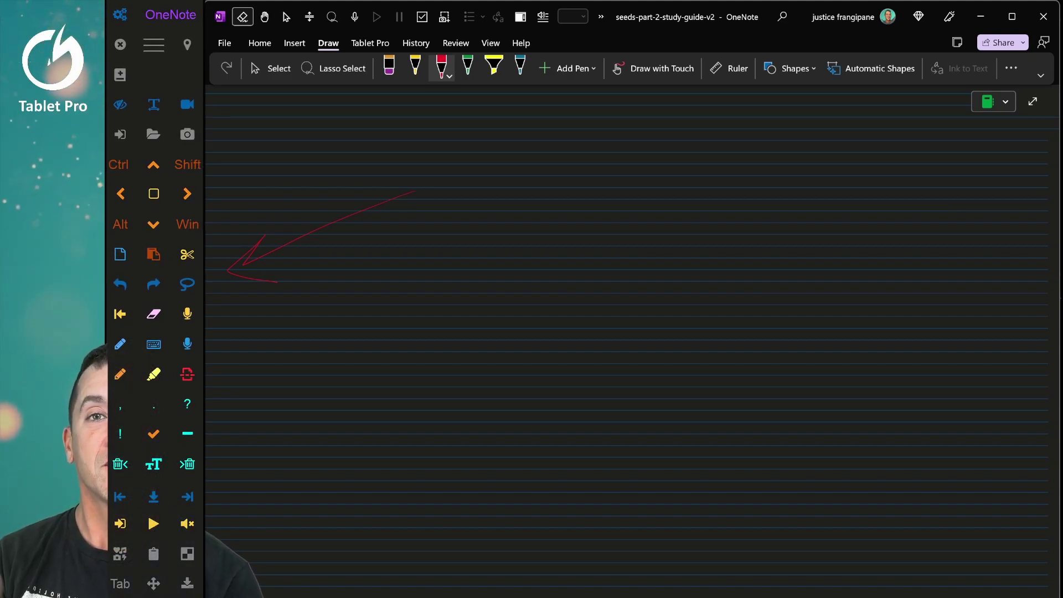
Show the pen's radial menu and examine the Assist pad button's action settings in the Mini Layout Editor
right_click(498, 203)
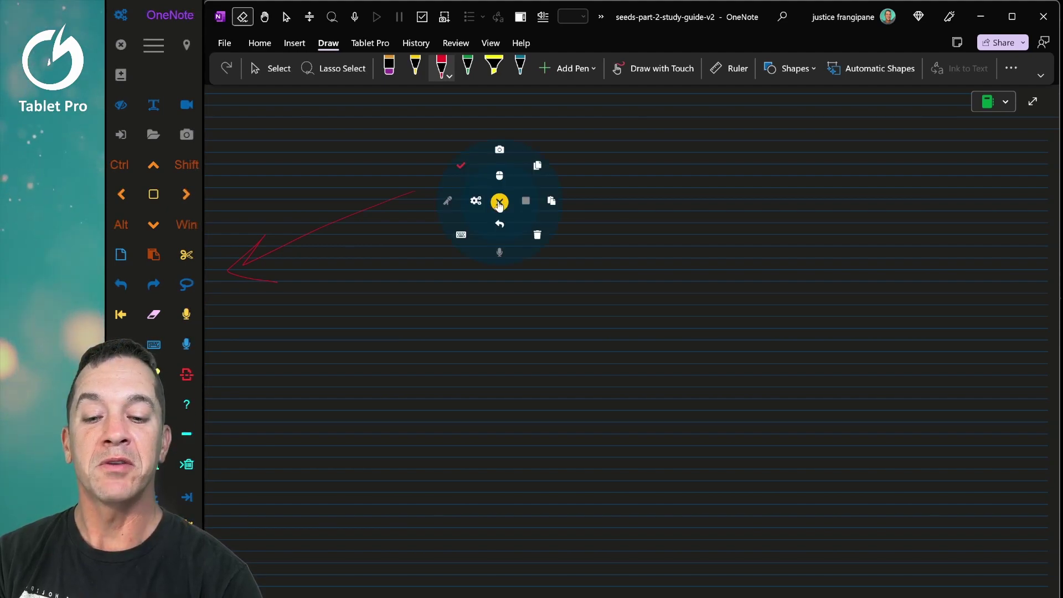
click(499, 202)
right_click(506, 204)
click(506, 200)
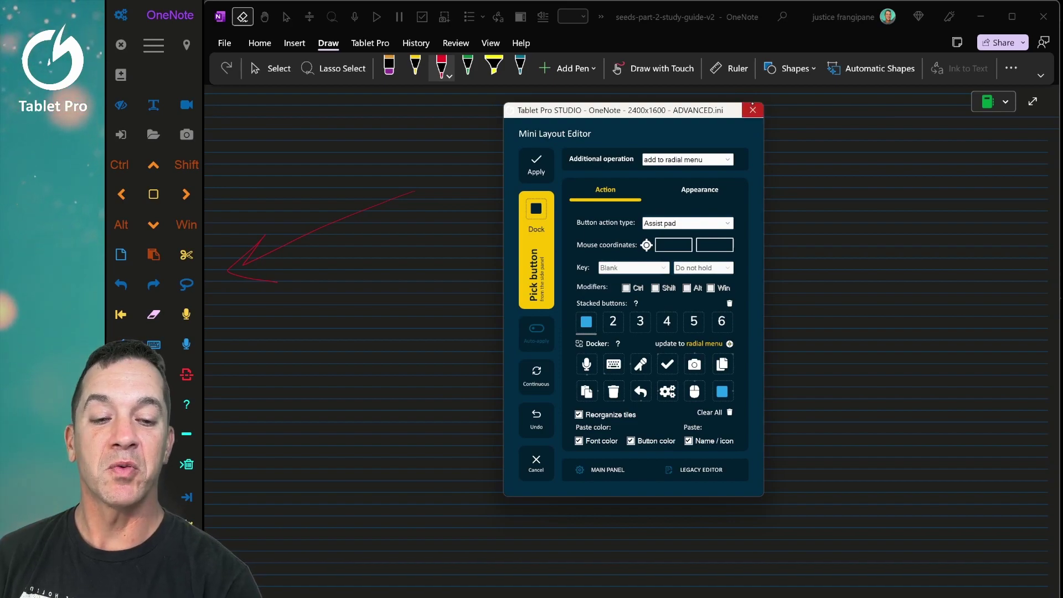
click(752, 110)
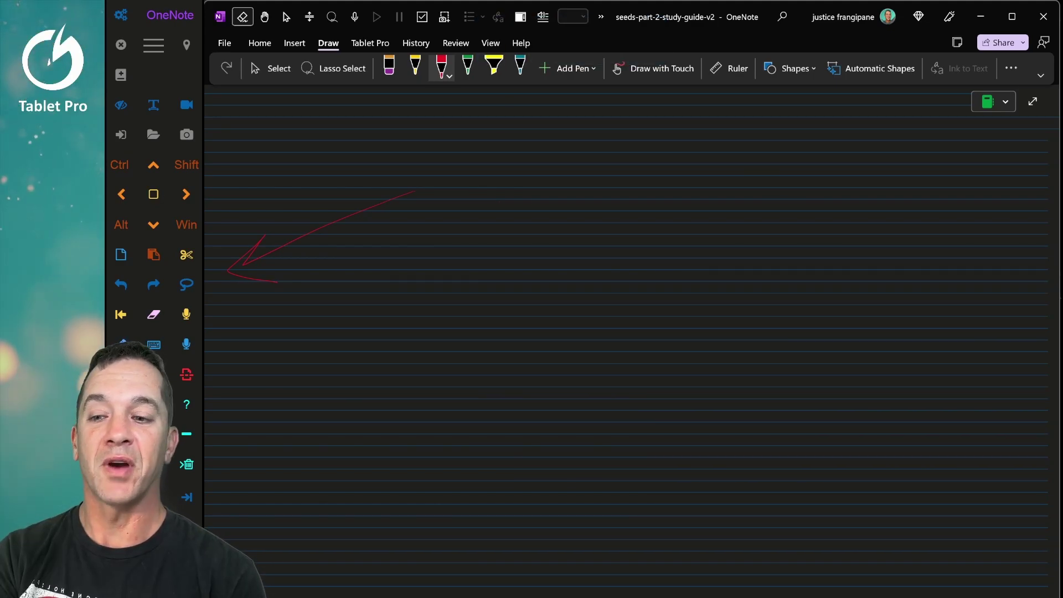
Open the Tablet Pro STUDIO main panel, look over its video tutorials, and close the panel
key(ctrl+backslash)
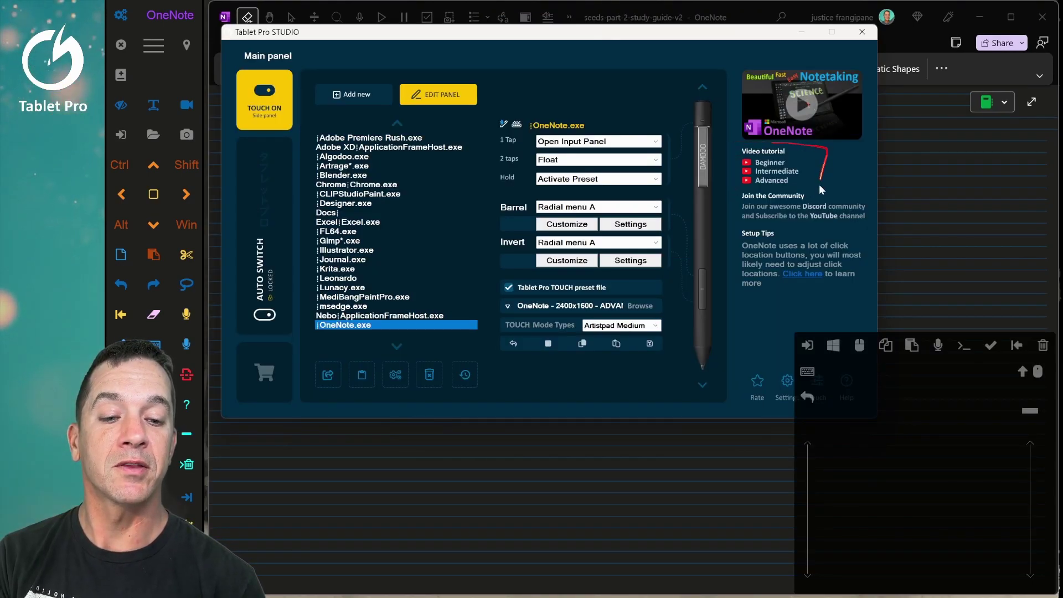
click(769, 180)
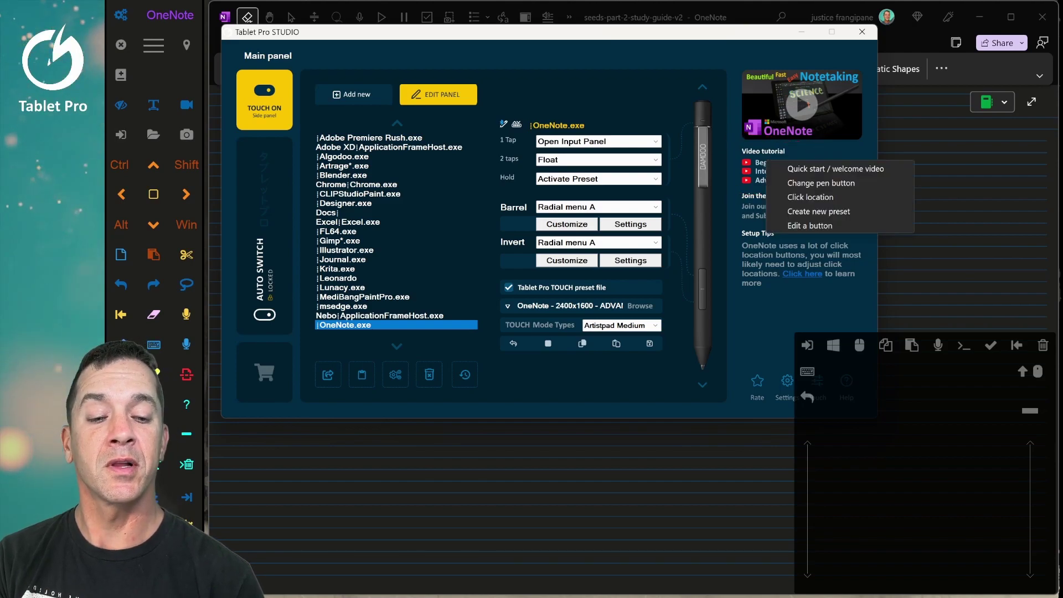
click(760, 172)
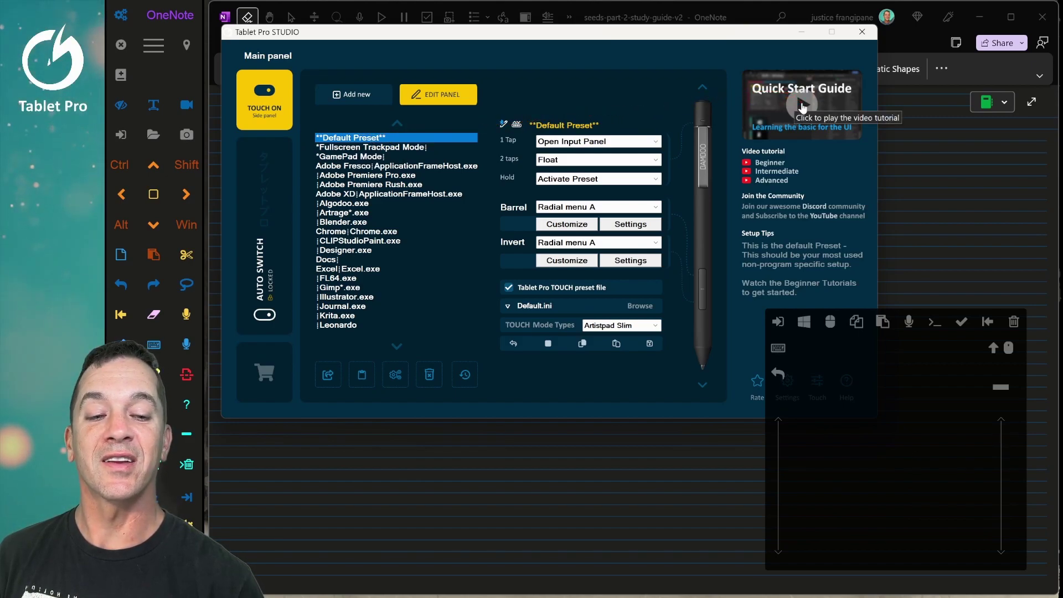
click(862, 32)
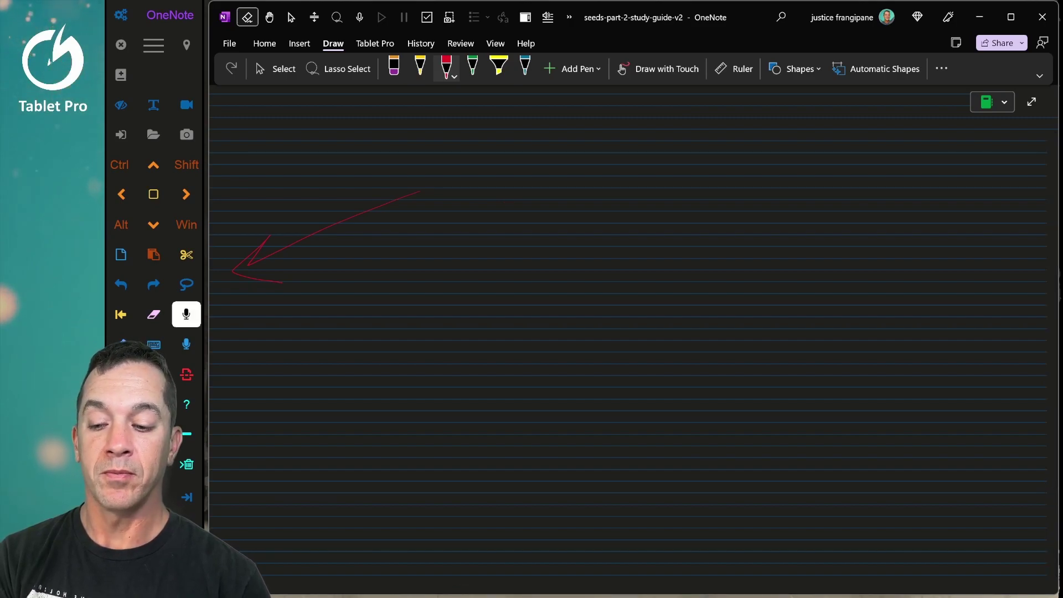
View the tabletpro.com home page in the browser down to the "Say goodbye to the restrictions and frustrations" section
key(shift+super+h)
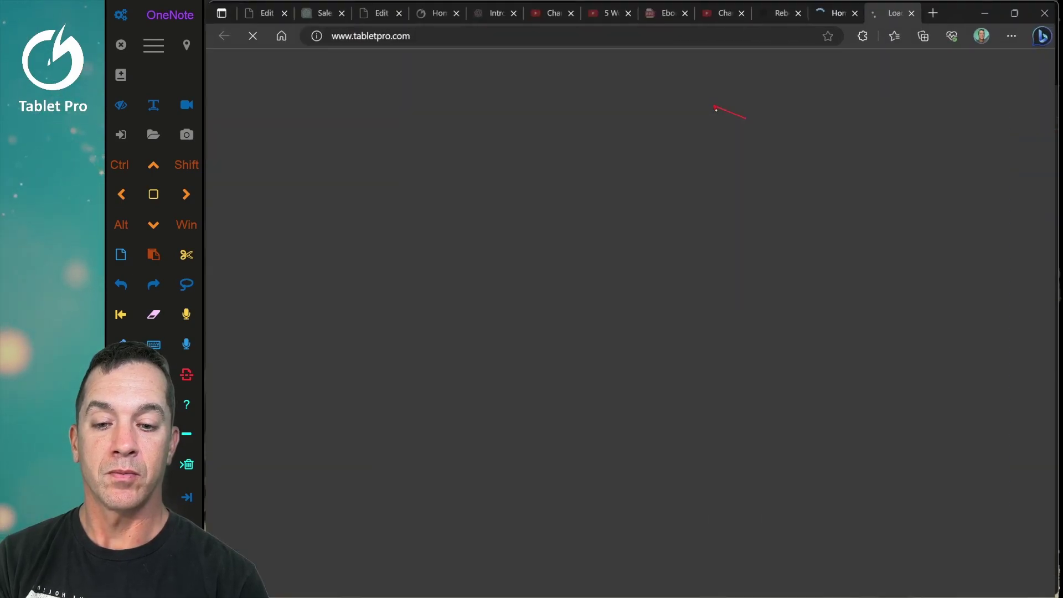
scroll(625, 381, down, 1)
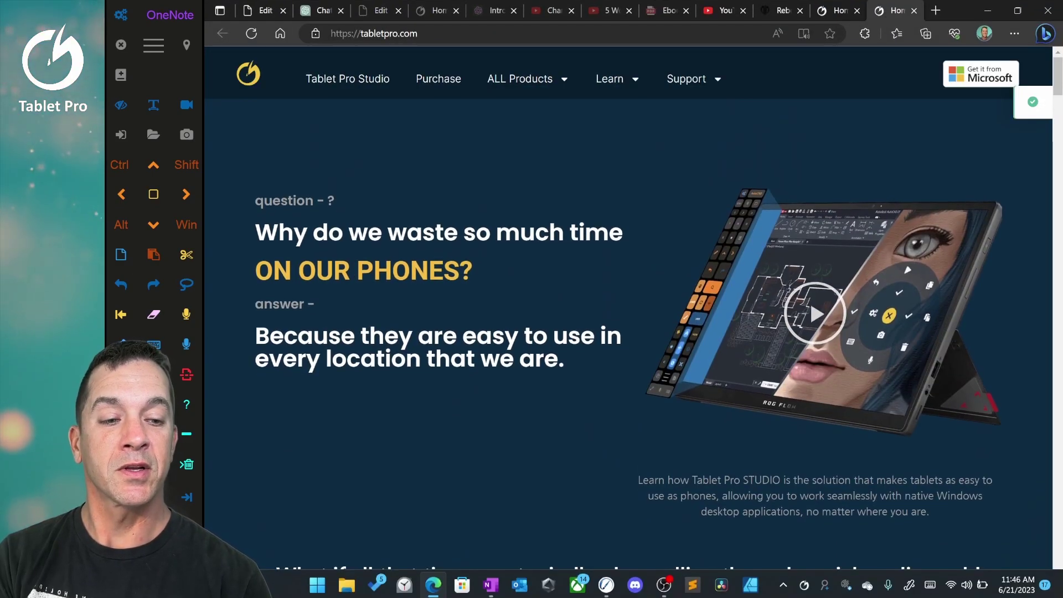
scroll(626, 332, down, 10)
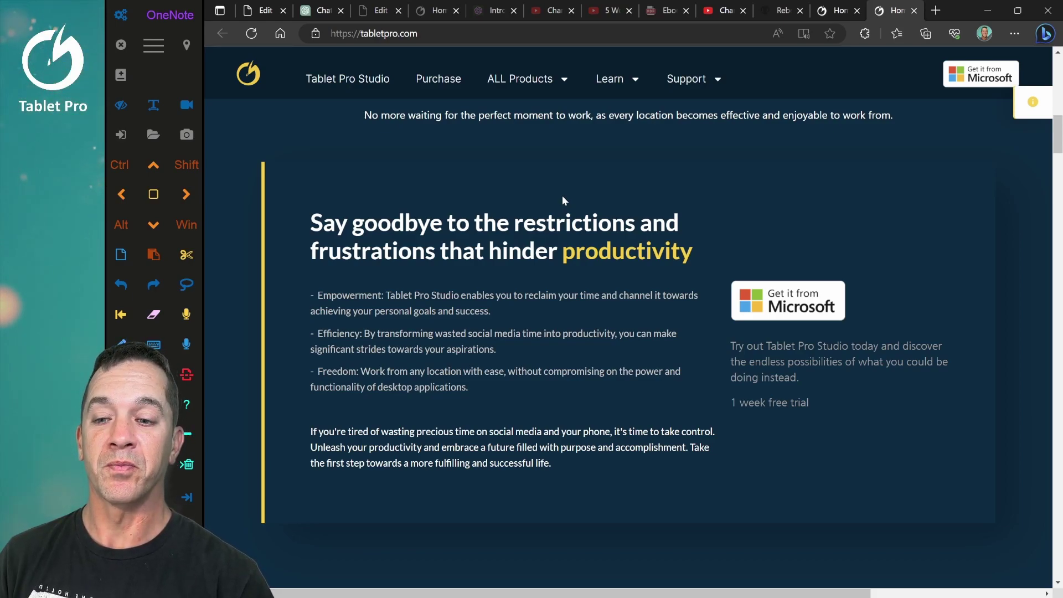
drag(562, 194, 673, 188)
click(672, 188)
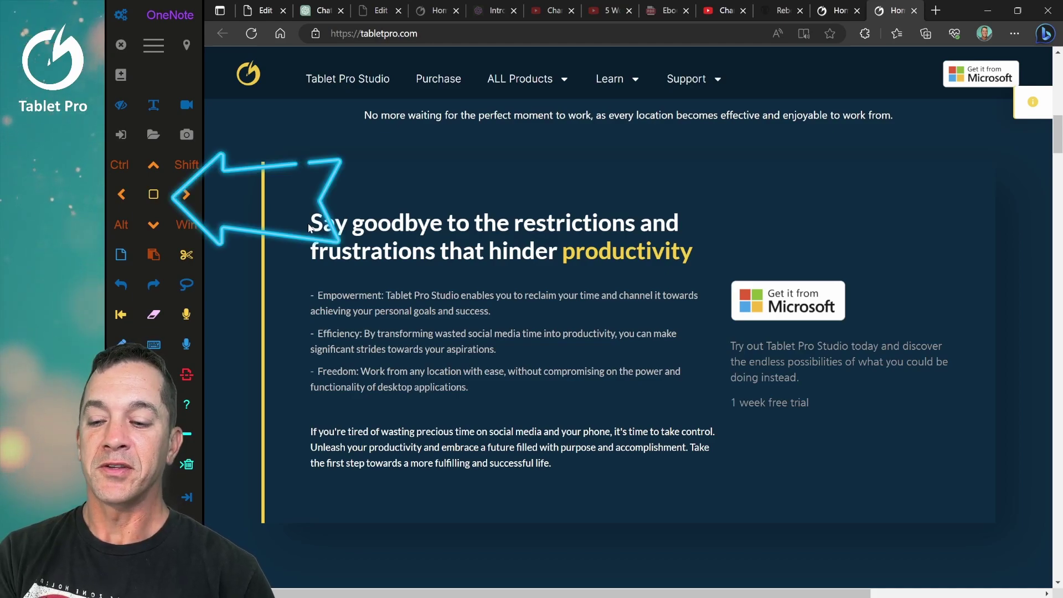
Turn on the Assist Pad and copy the Empowerment, Efficiency and Freedom paragraphs from the web page
click(153, 194)
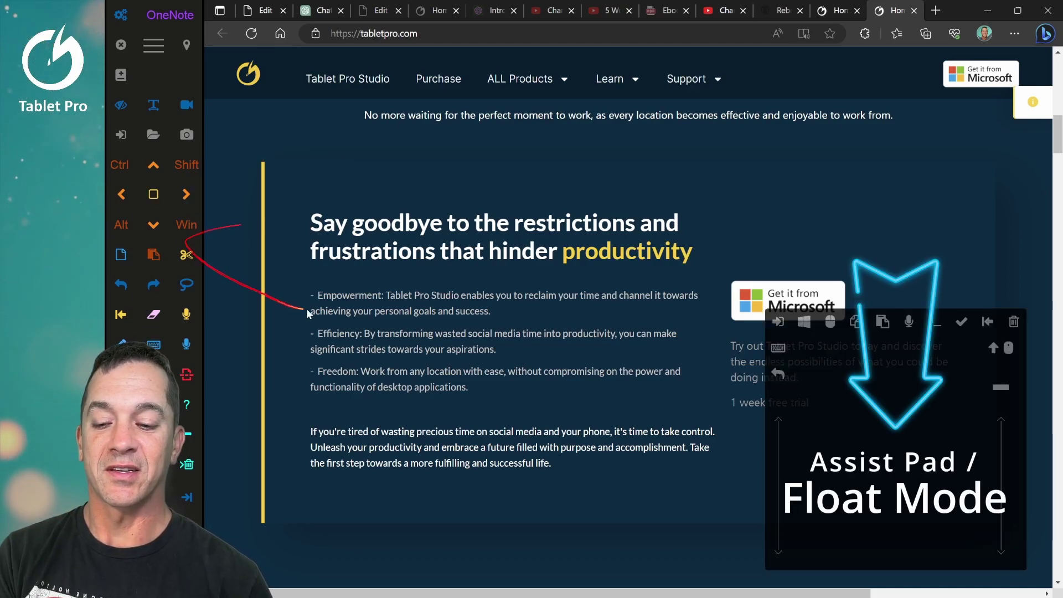
drag(310, 295, 372, 295)
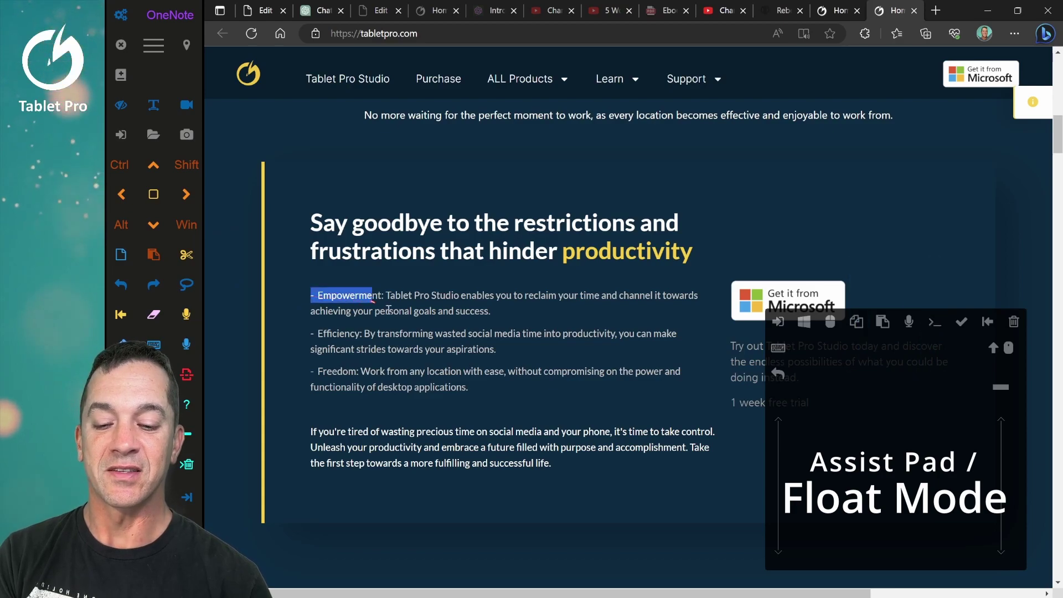
shift+click(469, 394)
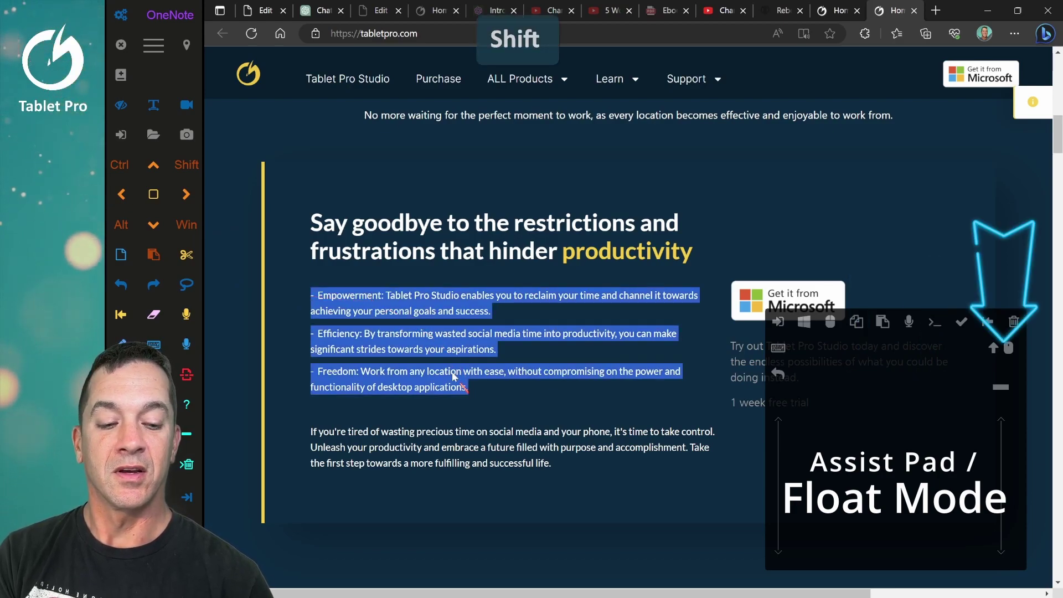
key(ctrl+c)
click(447, 428)
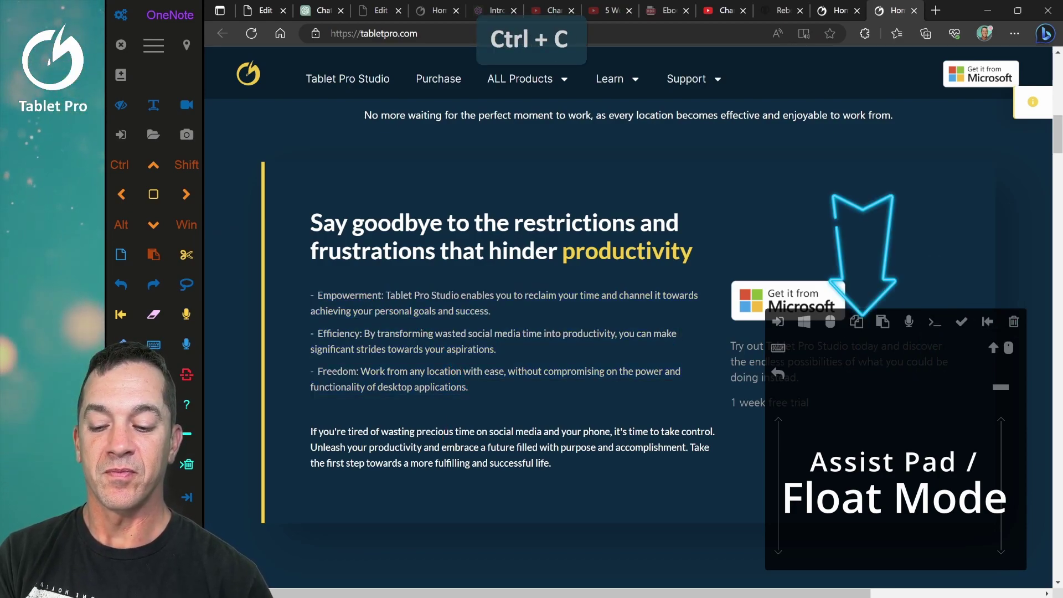
Switch to OneNote and paste the copied paragraphs into the page beside the red arrow
key(super+Tab)
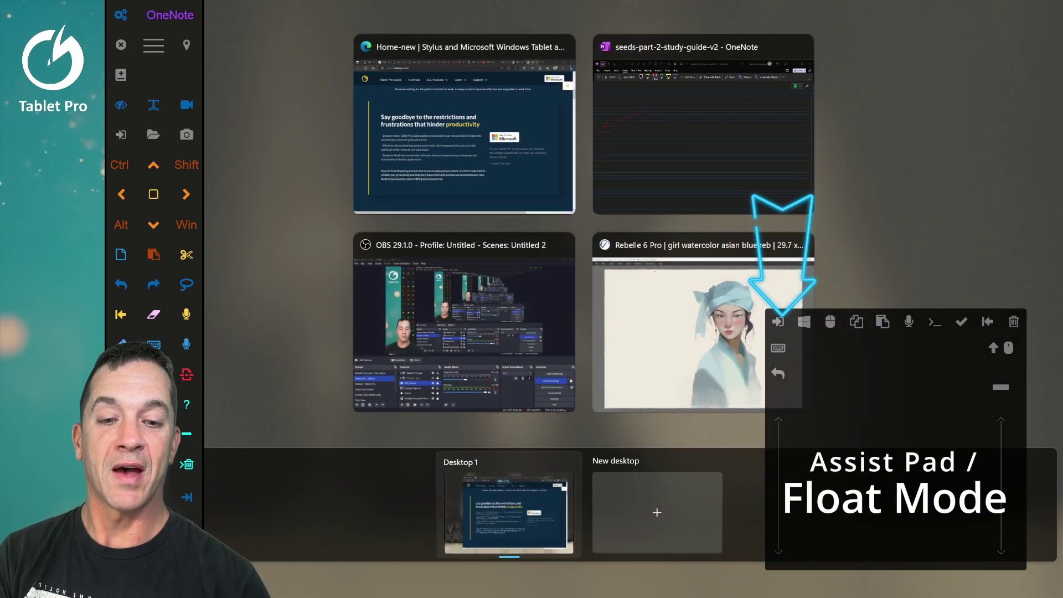
click(703, 133)
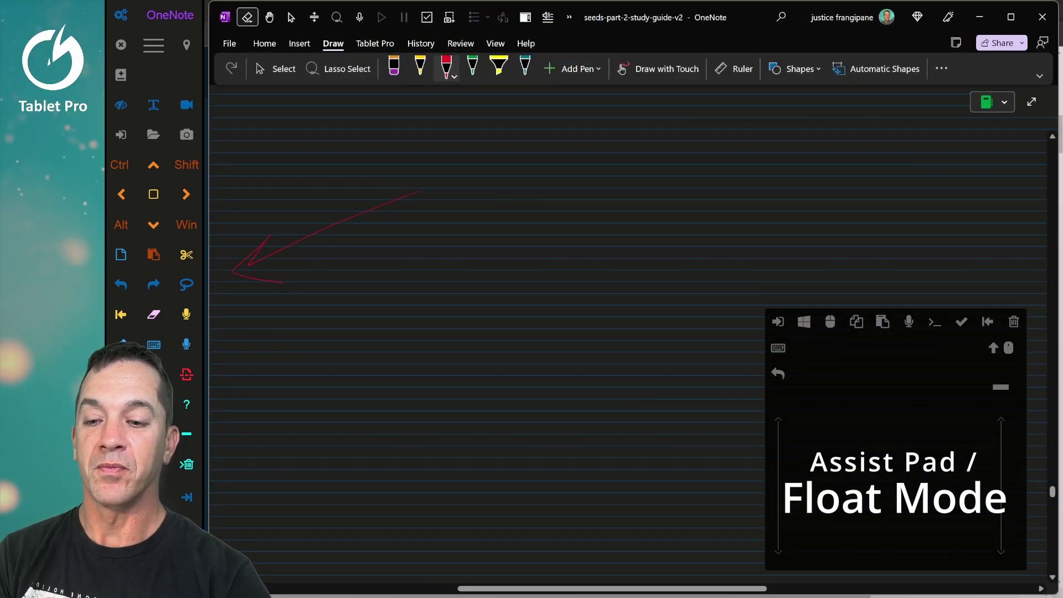
click(266, 68)
key(ctrl+v)
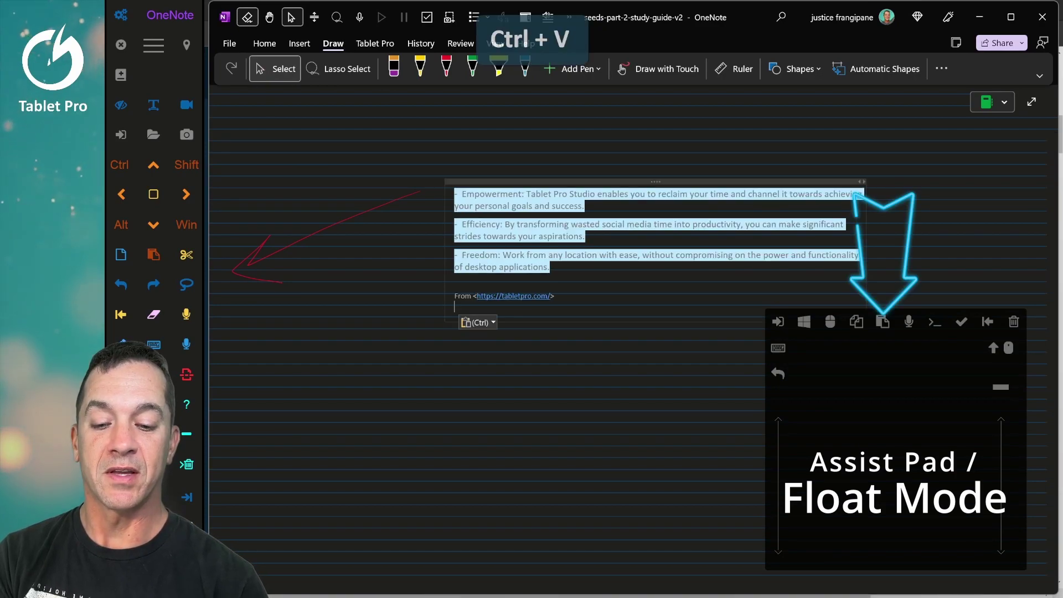
click(490, 321)
click(437, 361)
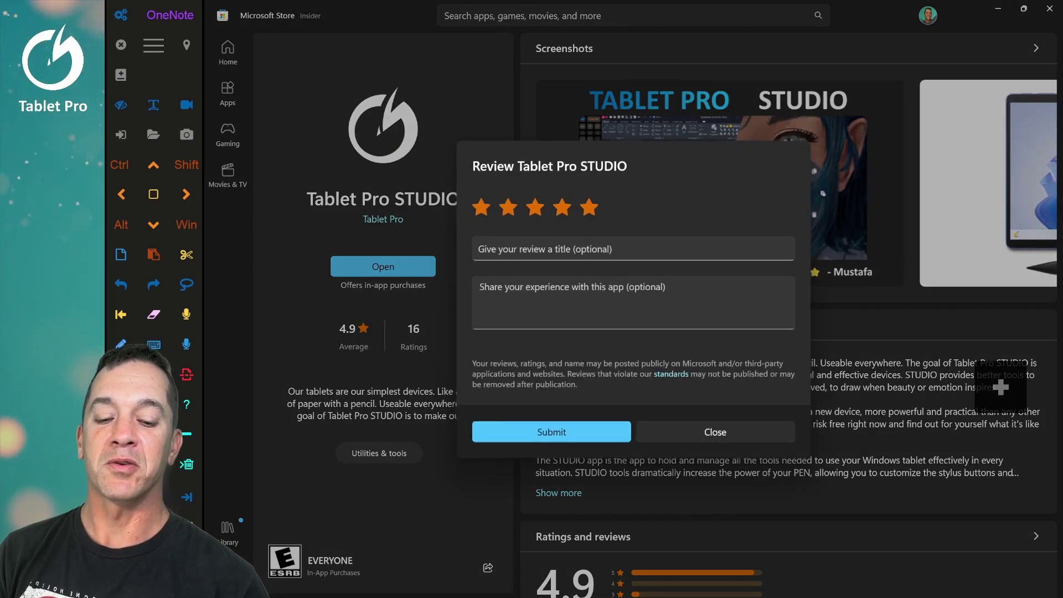
Close the Tablet Pro STUDIO review form in Microsoft Store without submitting it
key(Escape)
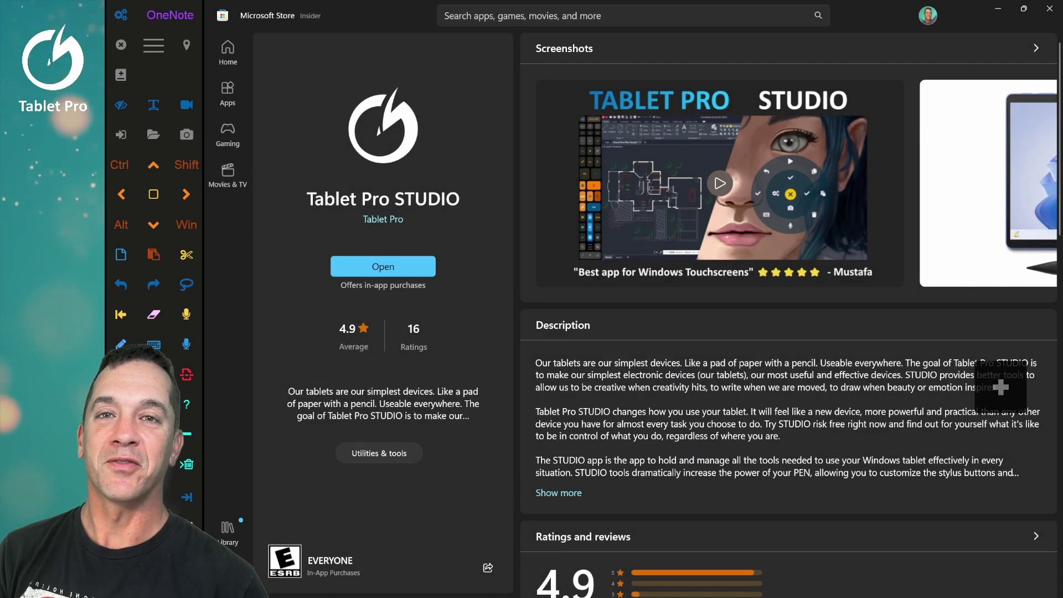